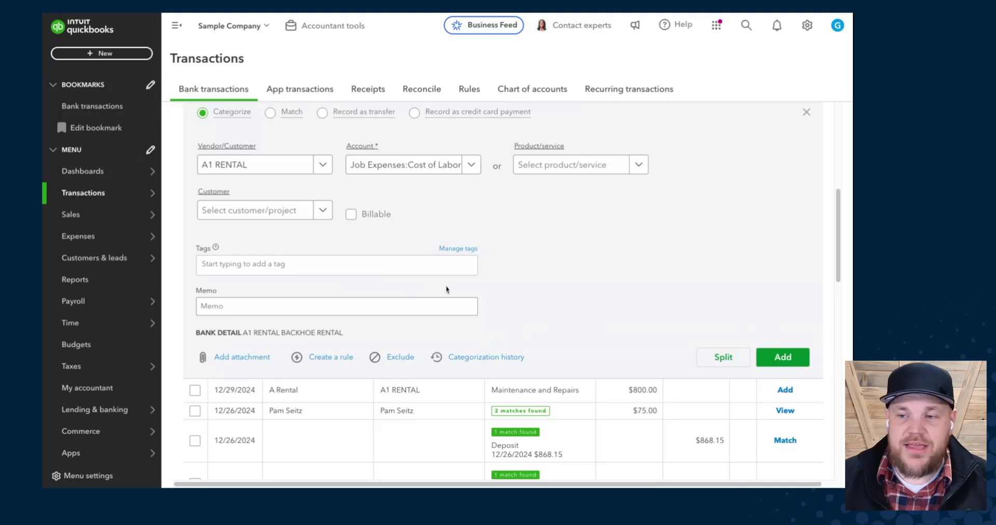
Add the $1,200.00 A Rental charge with vendor A1 RENTAL under Job Expenses:Cost of Labor.
scroll(356, 228, "up", 3)
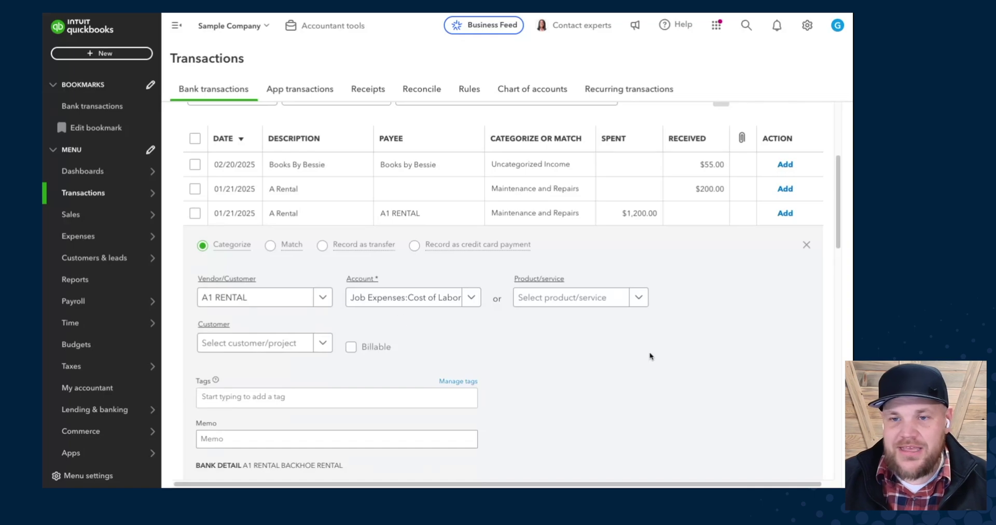
scroll(570, 329, "down", 1)
left_click(216, 286)
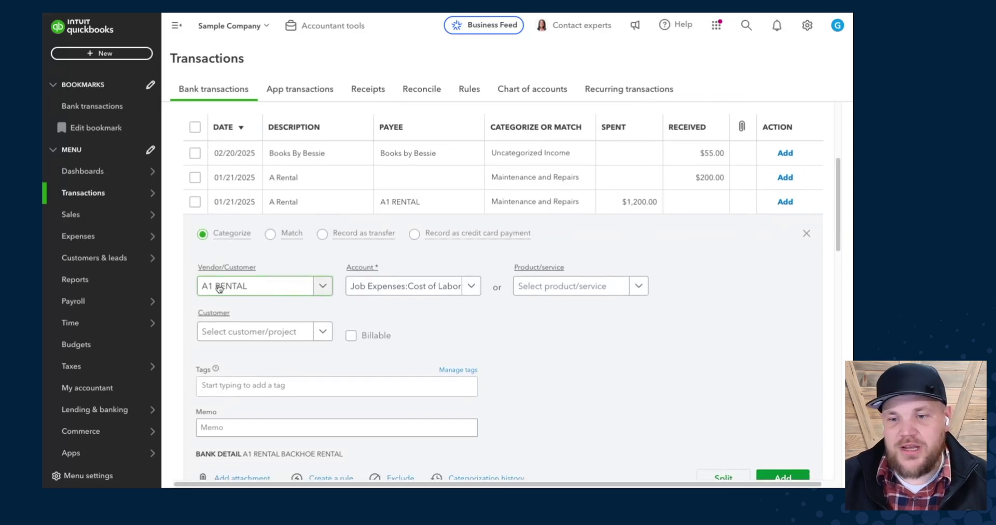
left_click(400, 304)
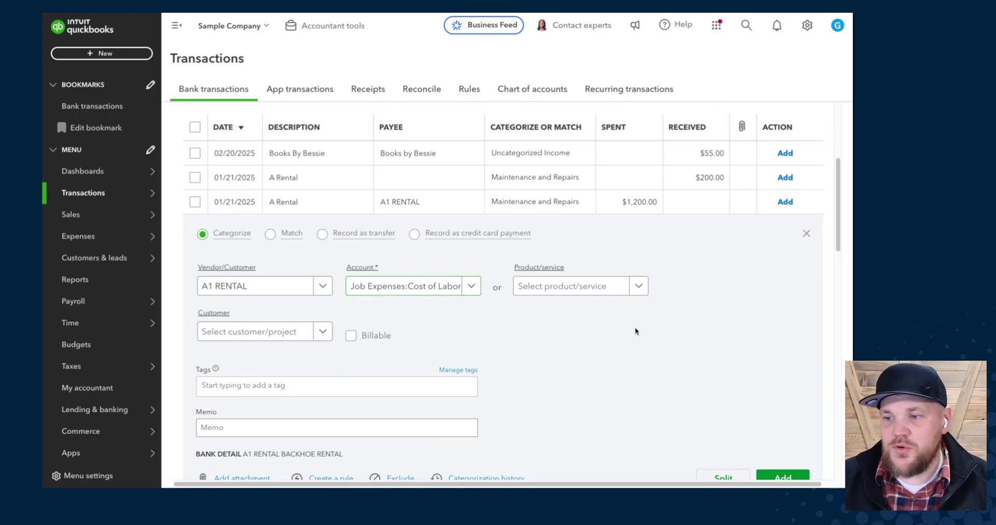
left_click(782, 476)
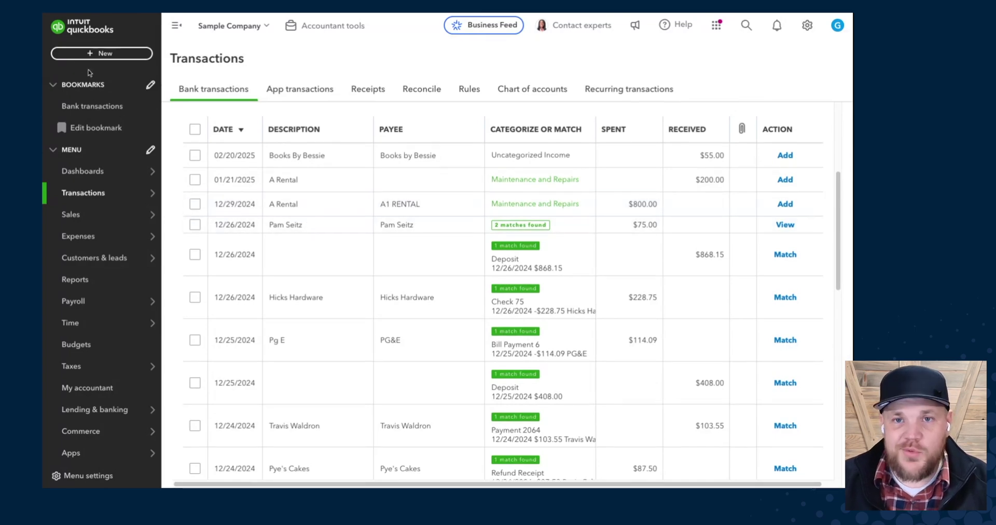
Draft a new expense to A1 RENTAL with a Maintenance and Repairs category line.
left_click(106, 54)
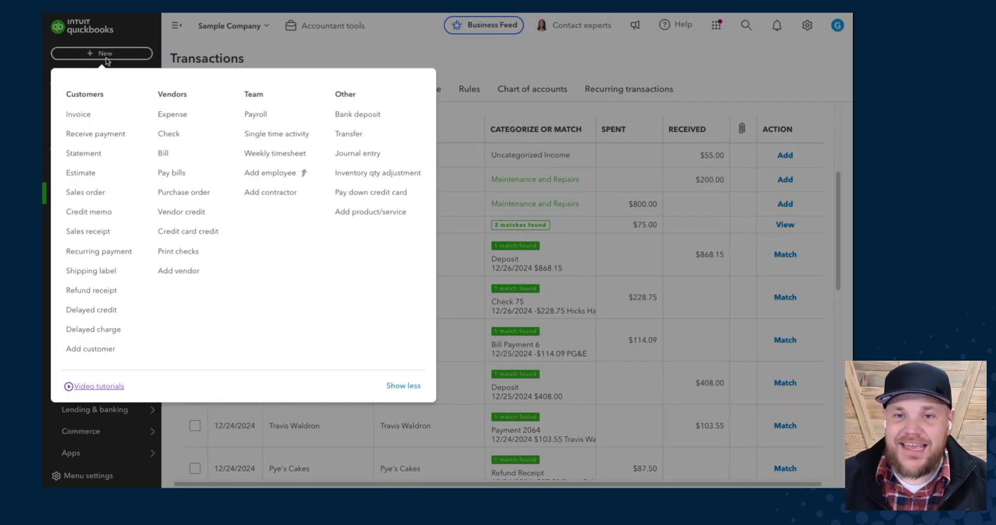
left_click(176, 118)
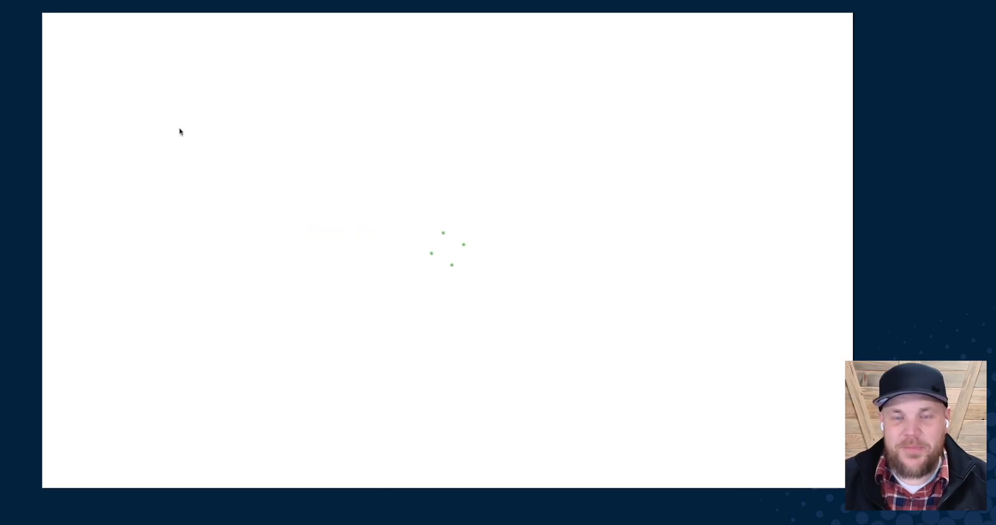
type("a")
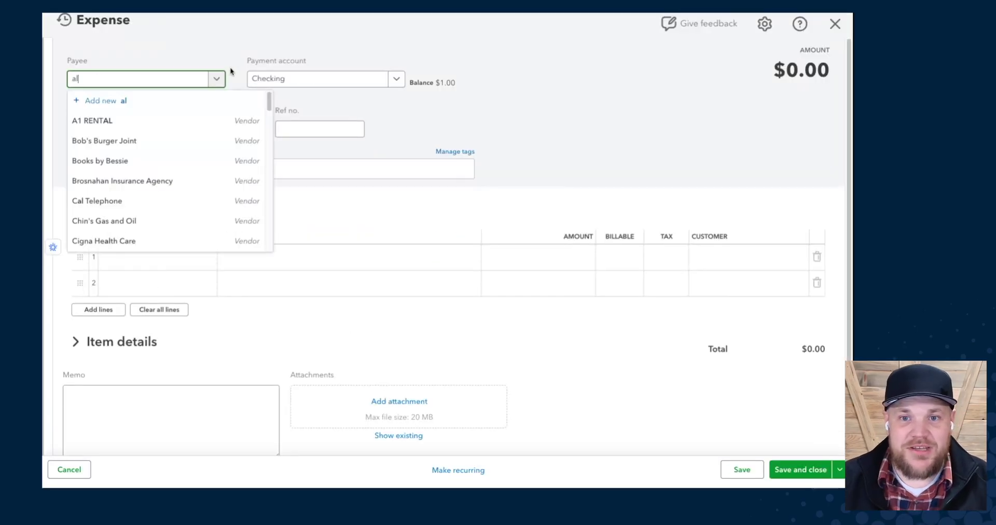
type("l")
key("Down")
key("Tab")
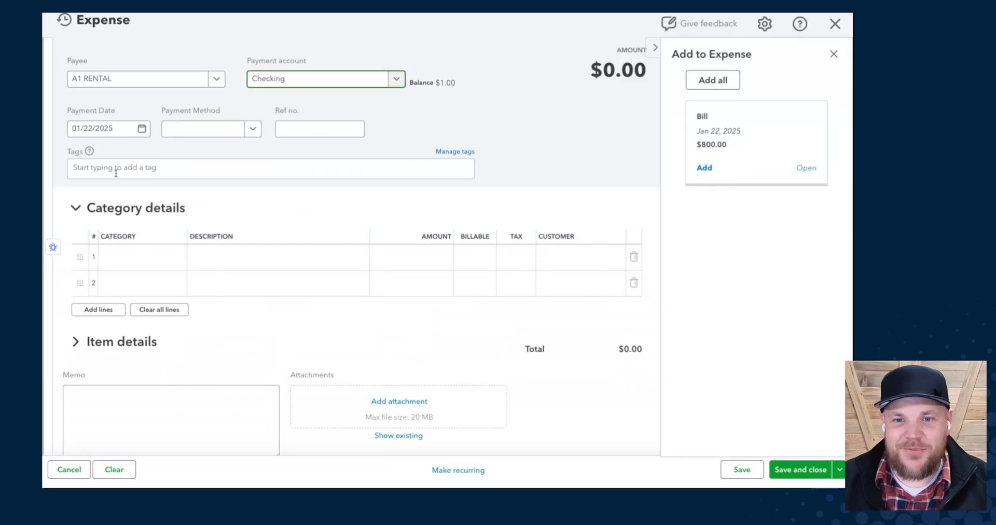
left_click(161, 262)
type("cos")
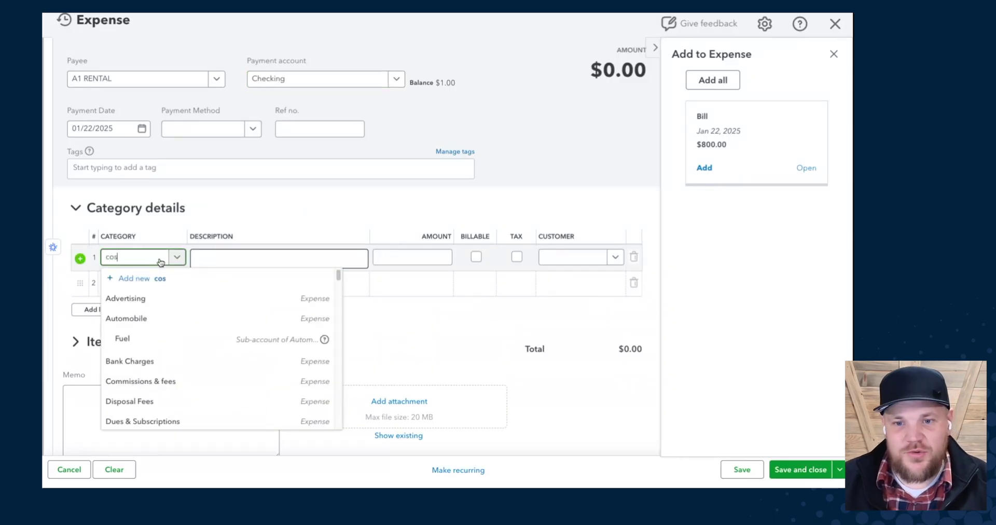
left_click(171, 384)
key("Tab")
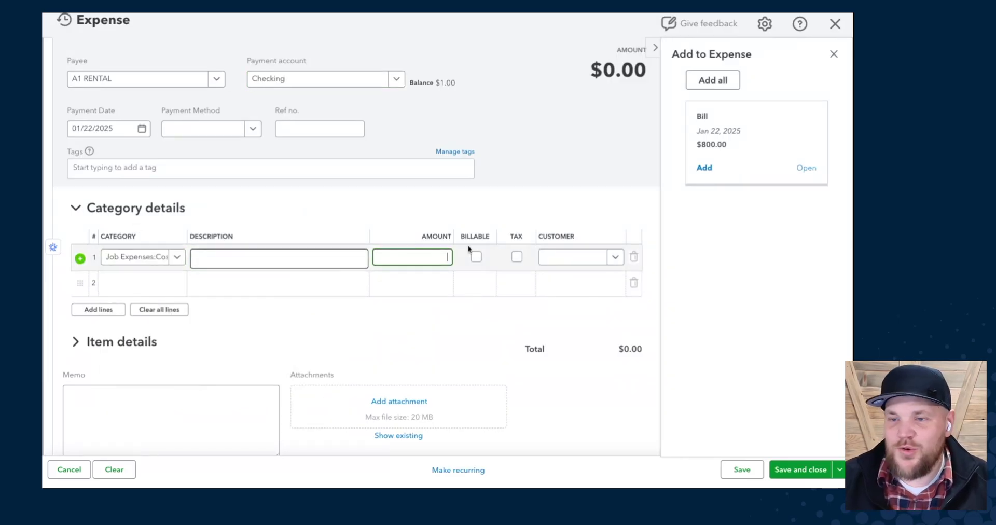
Apply the open $800.00 A1 RENTAL bill, then close the bill payment and reopen the new-transaction list.
left_click(704, 168)
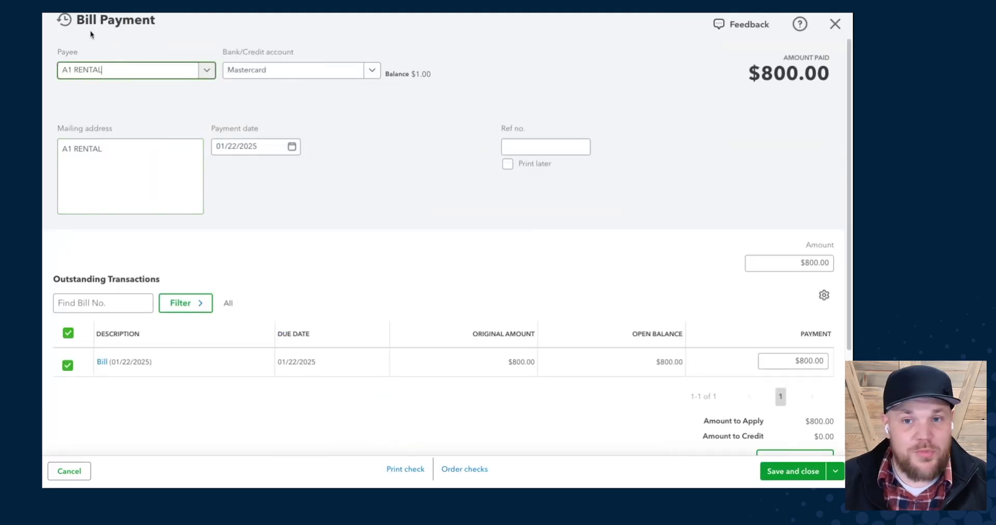
left_click(834, 24)
left_click(102, 53)
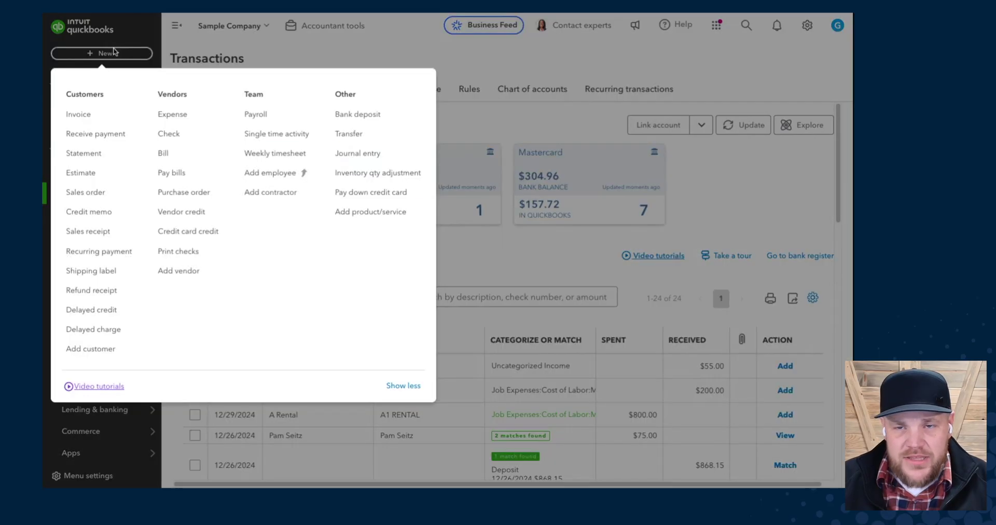
Start a new expense with payee A1 RENTAL, dismissing the suggested open bills.
left_click(174, 115)
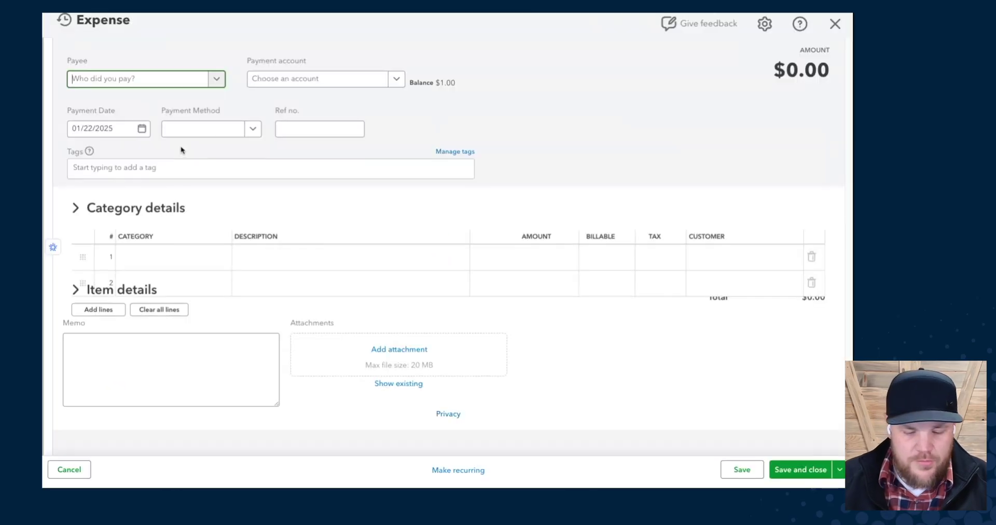
type("a1")
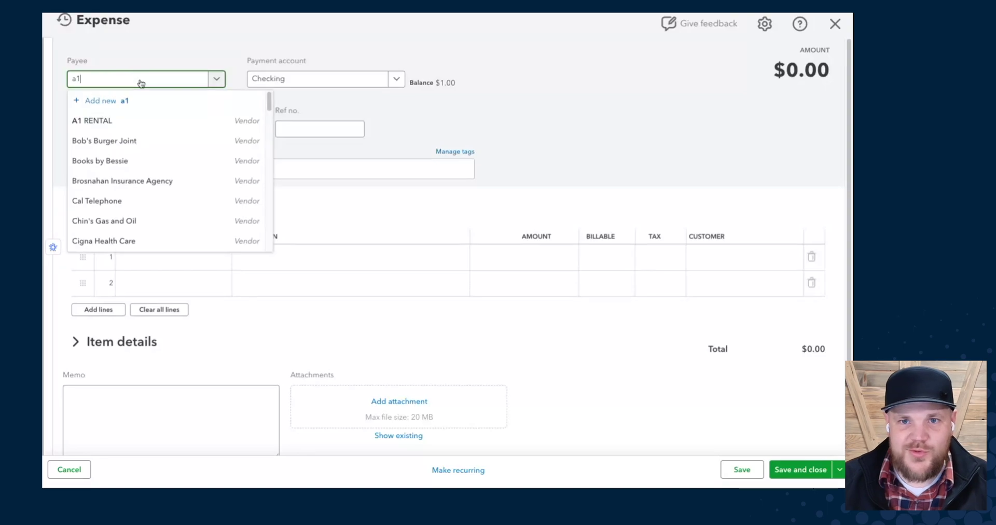
left_click(92, 123)
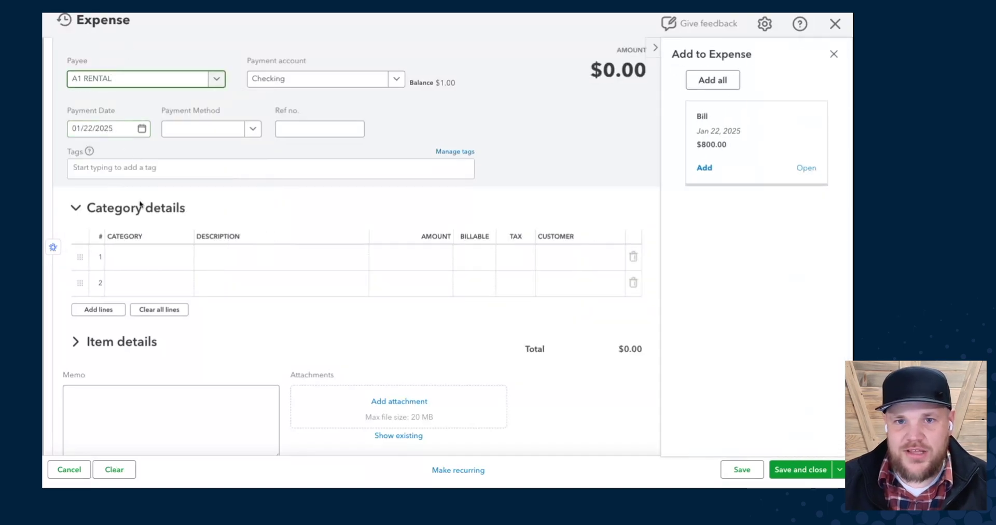
left_click(833, 55)
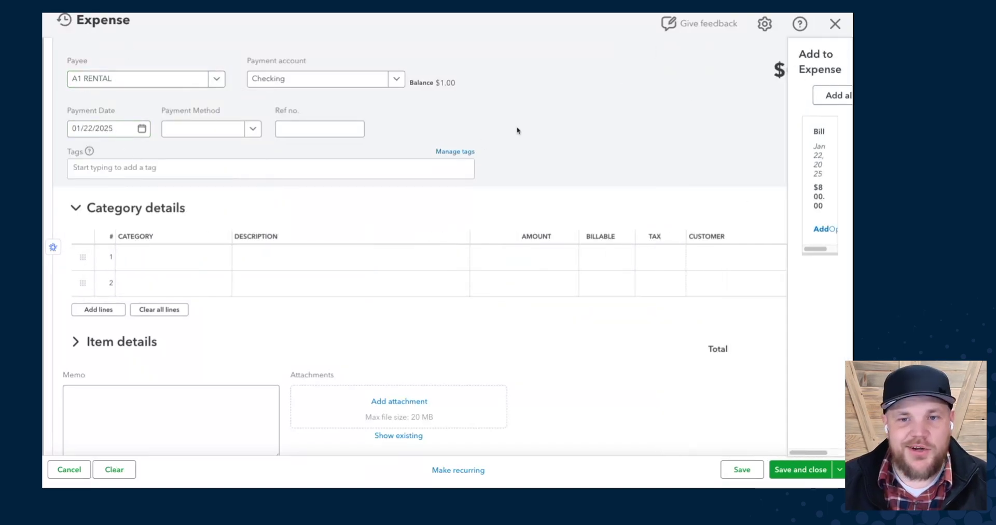
Categorize it as Maintenance and Repairs for $1,200.00 and save the expense.
left_click(145, 262)
type("cos")
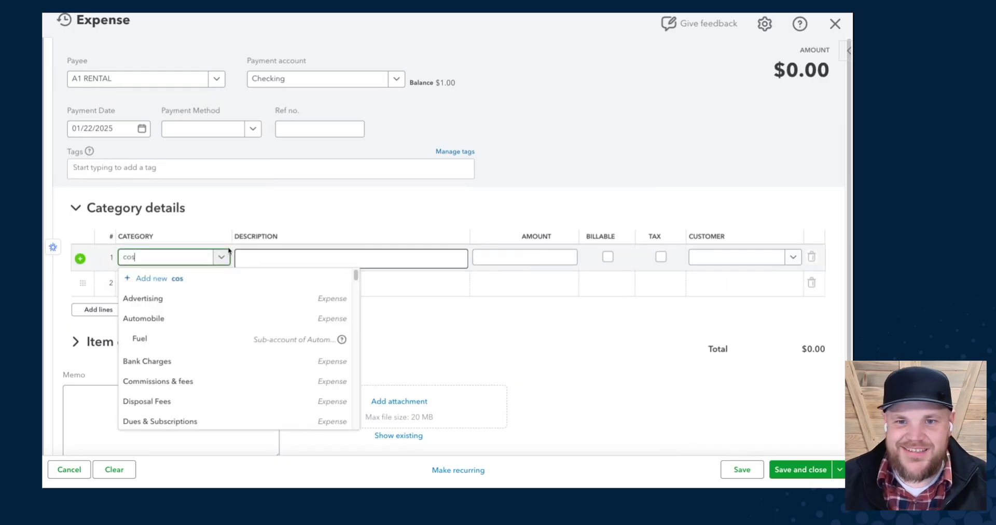
left_click(163, 384)
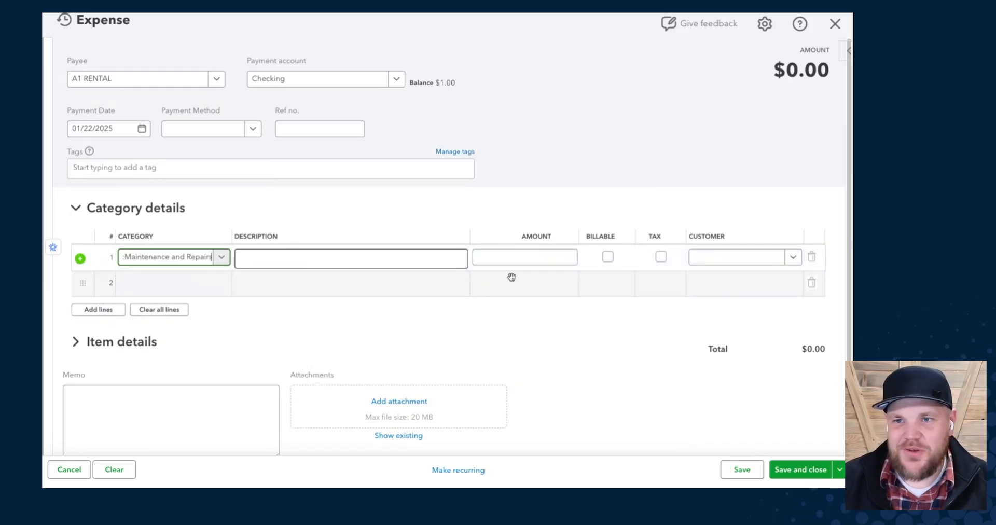
left_click(511, 259)
type("1,200")
key("Tab")
left_click(621, 405)
left_click(792, 470)
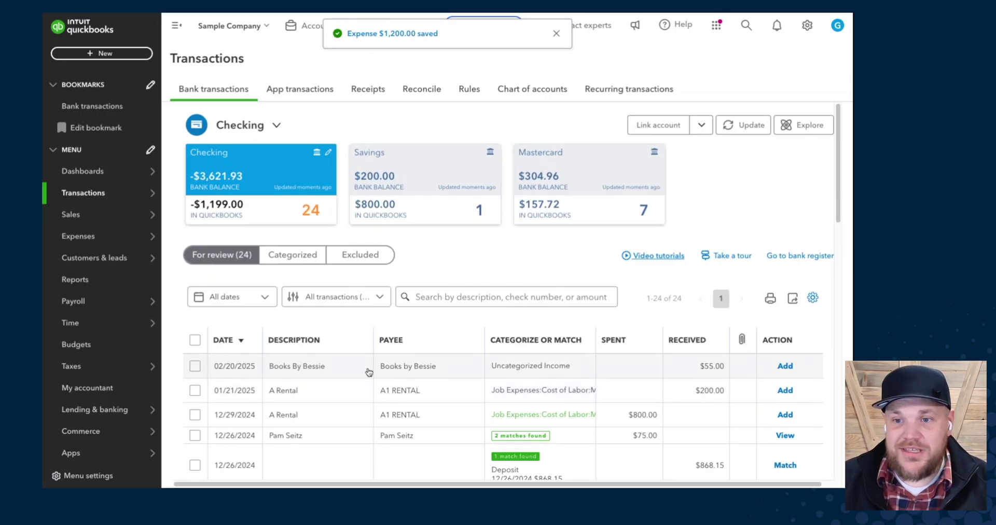
left_click(359, 257)
left_click(292, 256)
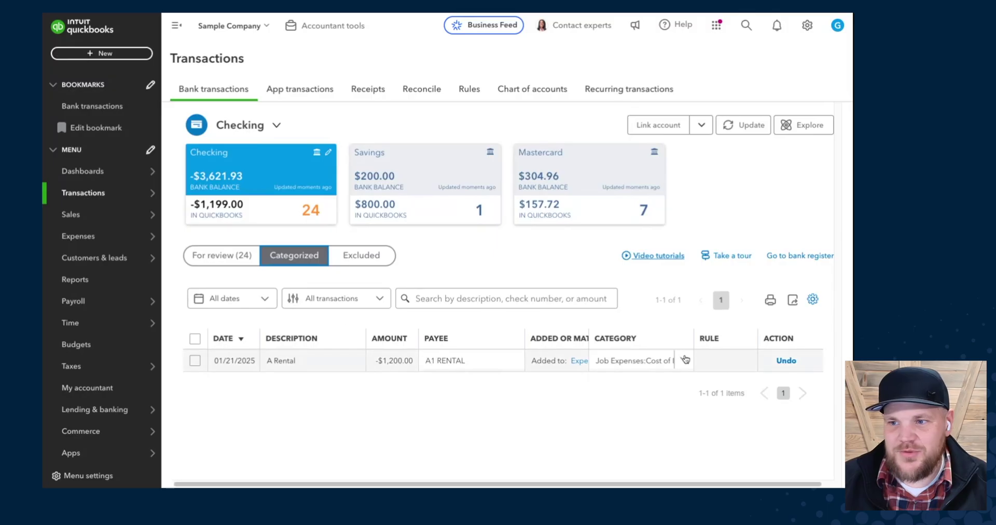
left_click(785, 359)
left_click(222, 256)
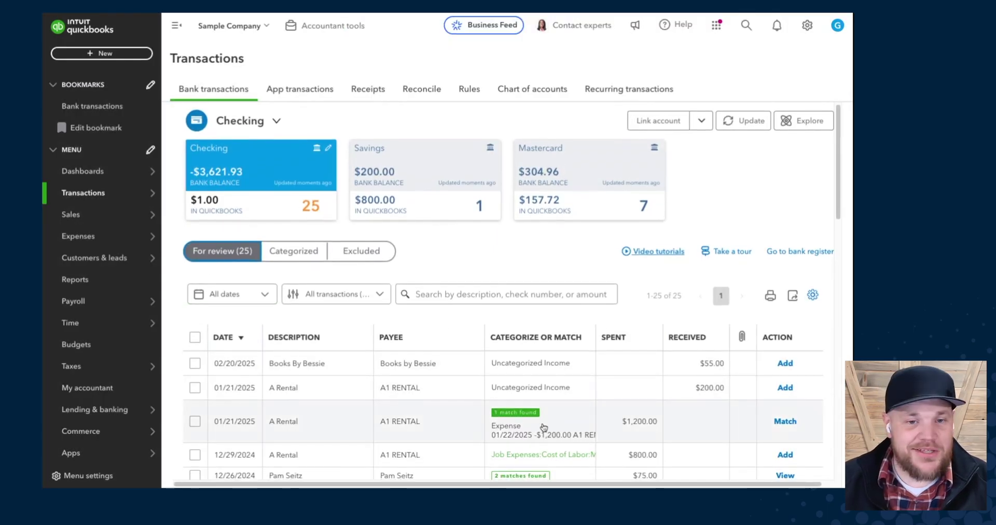
scroll(524, 425, "down", 1)
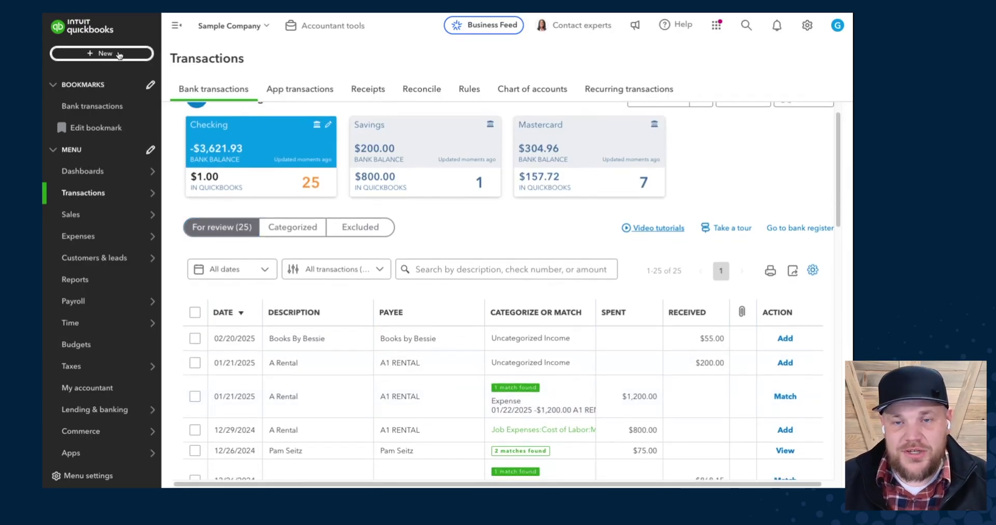
left_click(101, 53)
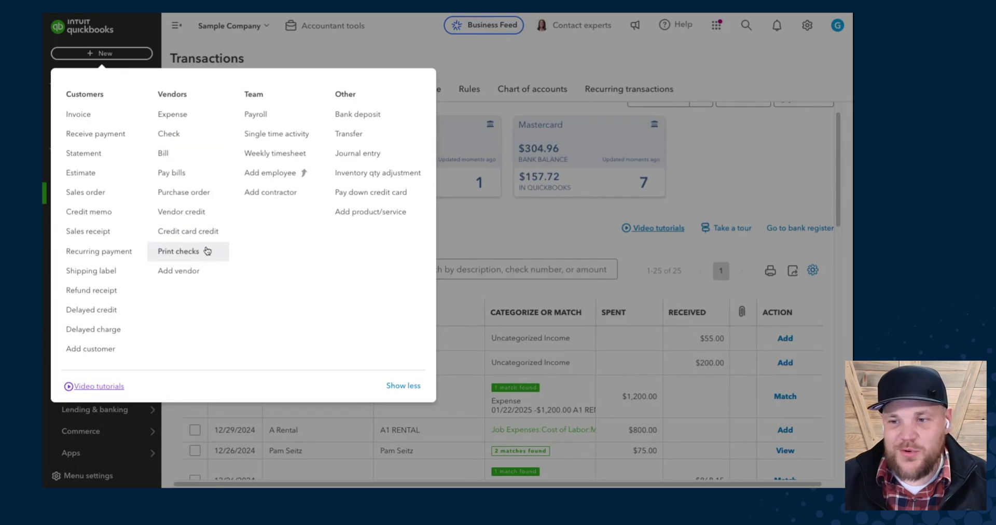
left_click(572, 404)
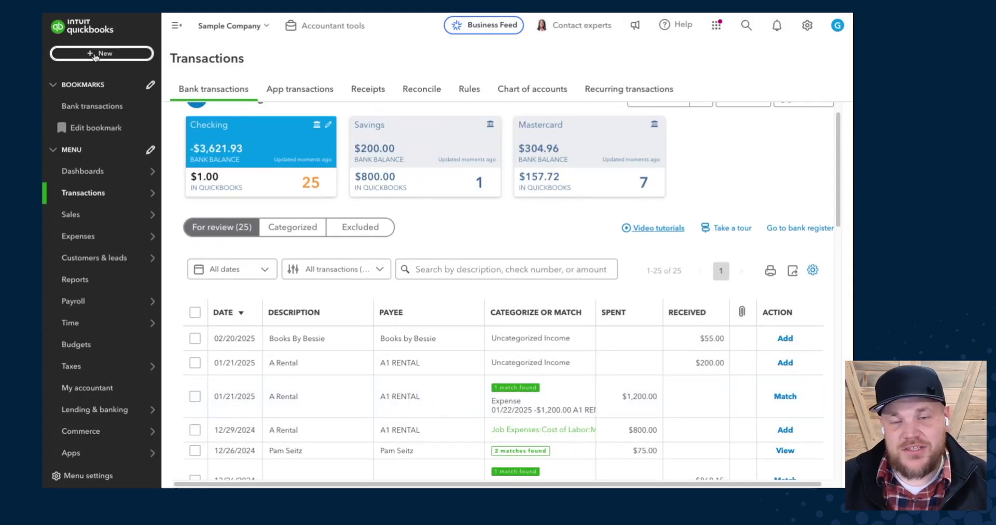
left_click(101, 53)
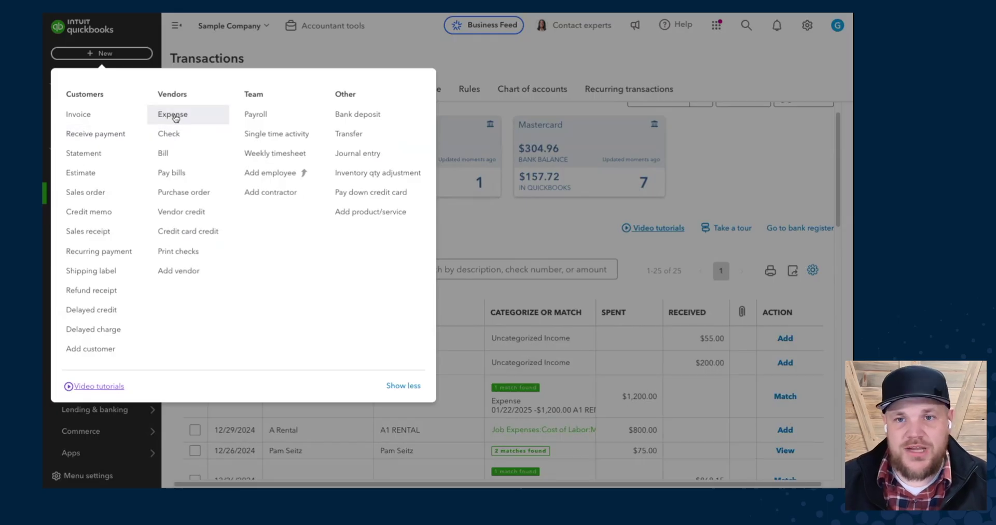
left_click(501, 299)
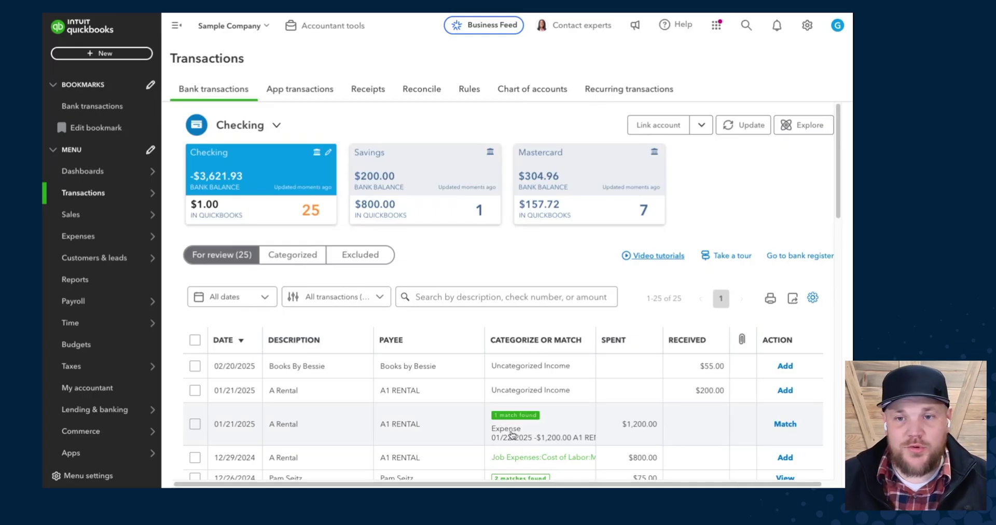
In Pay Bills, pay the $800.00 A1 RENTAL bill from Checking as check 72.
left_click(102, 53)
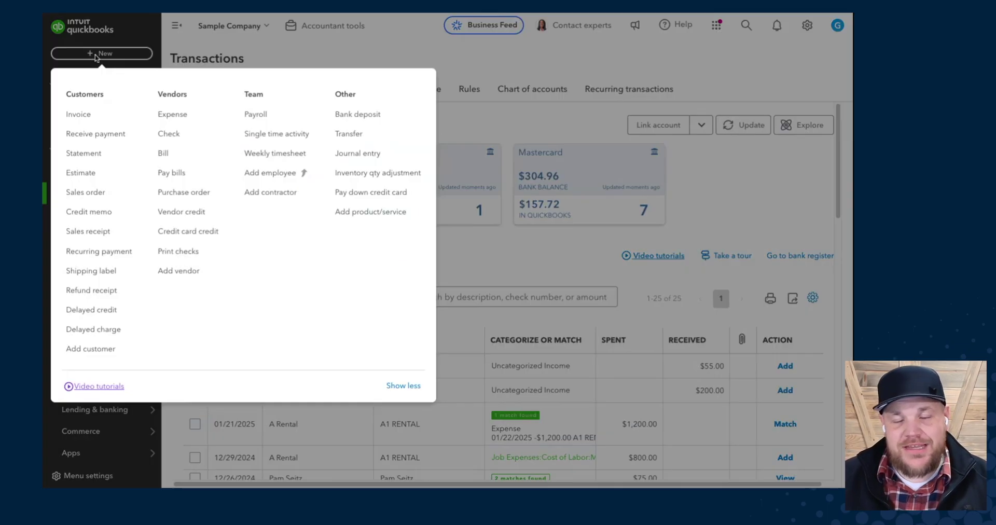
left_click(171, 174)
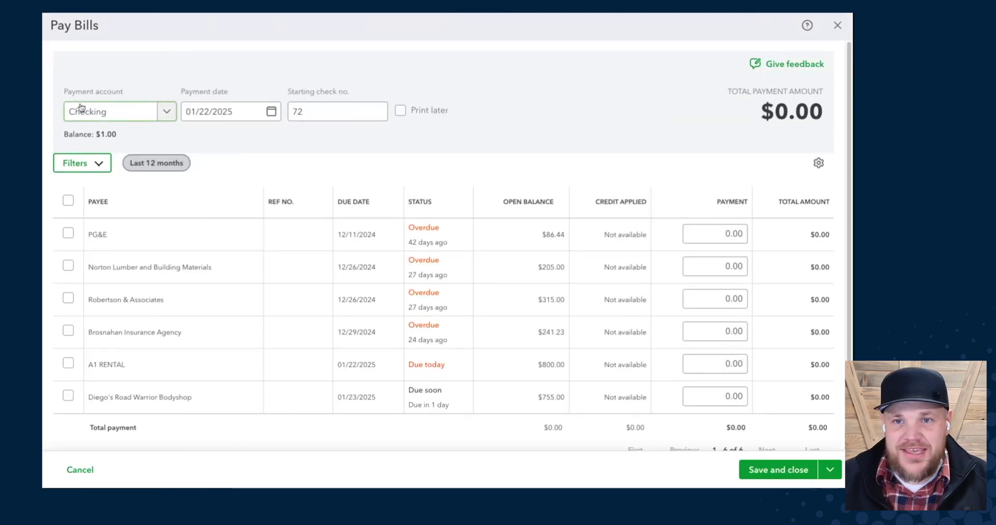
left_click_drag(318, 111, 279, 115)
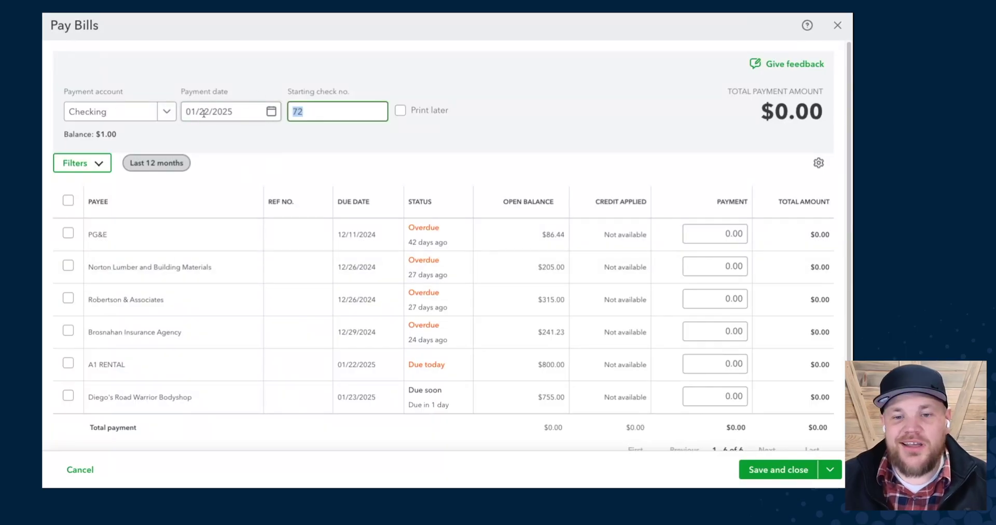
left_click(67, 363)
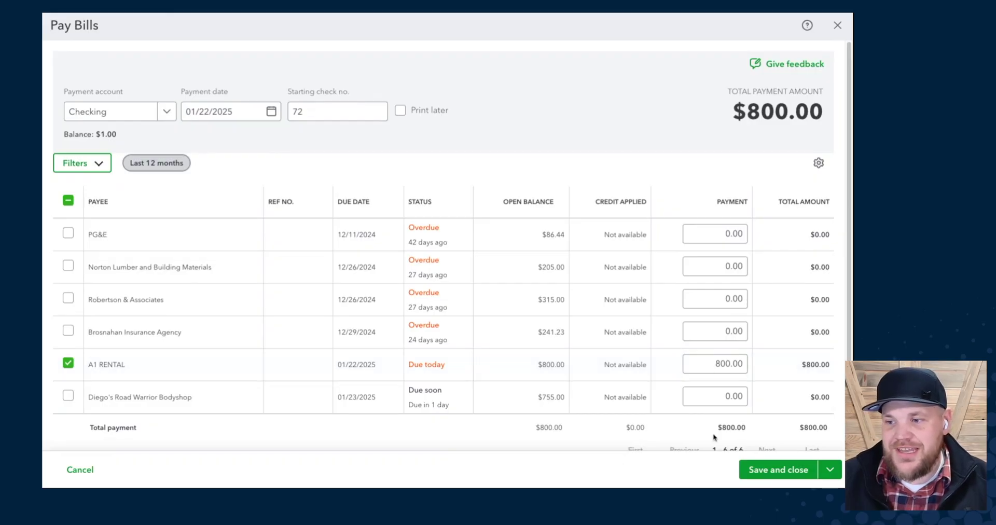
left_click(792, 471)
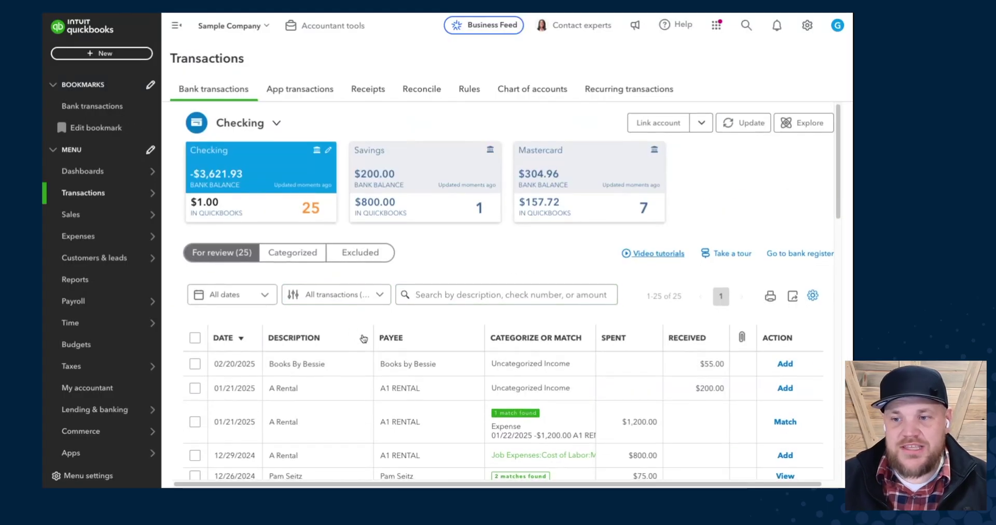
Match the 12/29 $800.00 A Rental charge to the 01/22/2025 A1 RENTAL Bill Payment check 72.
scroll(538, 348, "down", 2)
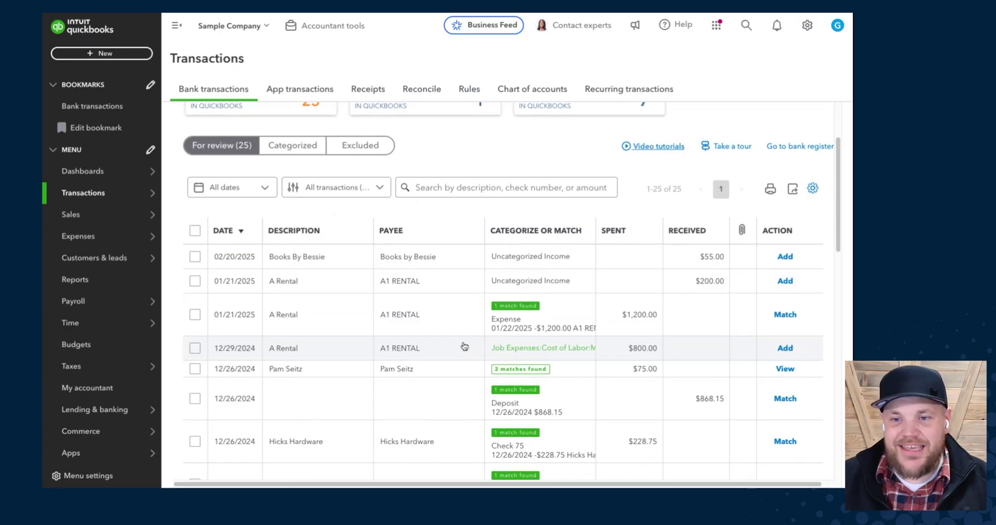
left_click(326, 352)
scroll(327, 352, "down", 1)
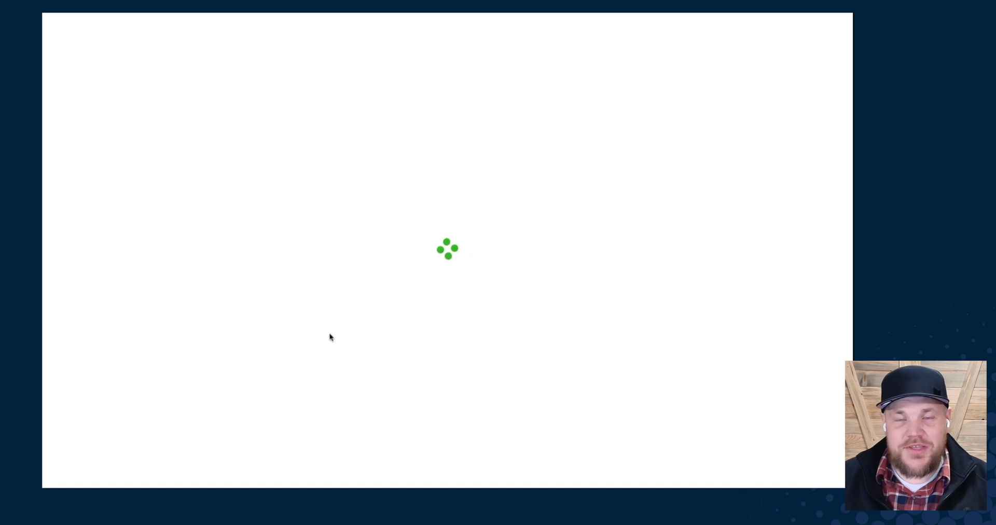
scroll(287, 304, "down", 10)
scroll(177, 359, "down", 2)
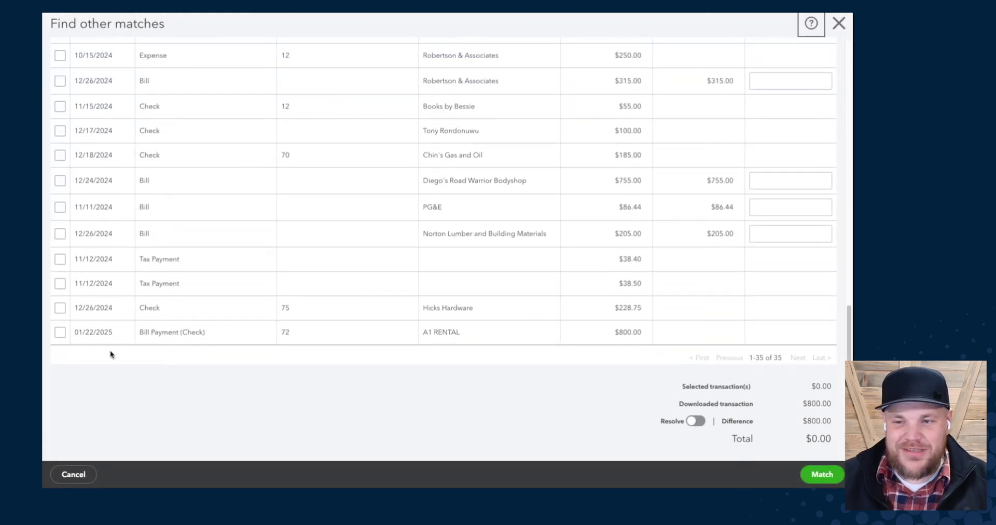
left_click(60, 332)
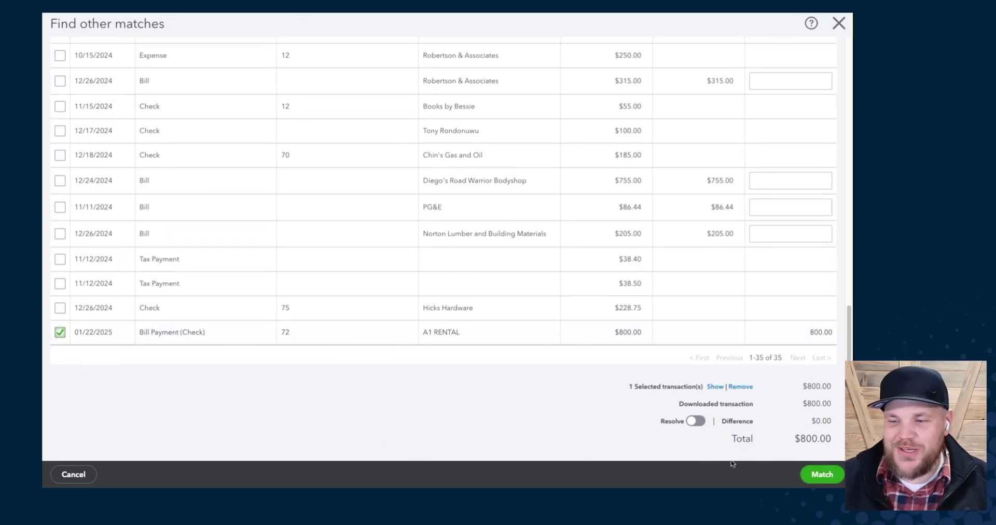
left_click(827, 475)
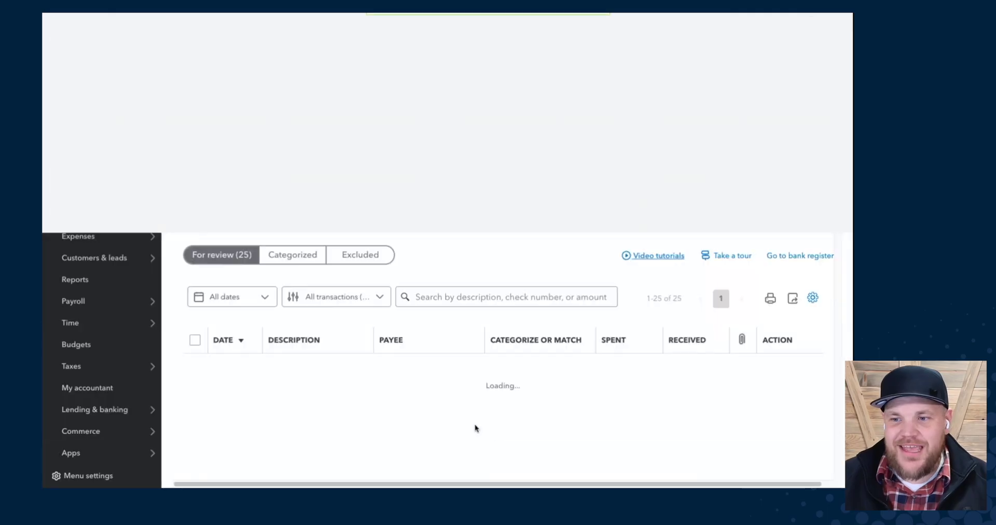
scroll(396, 396, "down", 1)
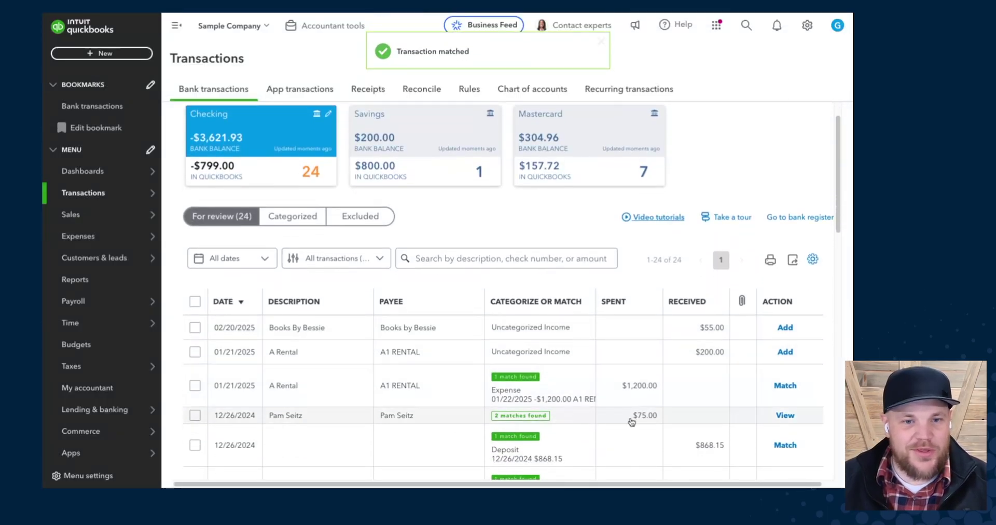
Advance the presentation to the 'Uploading receipts and bills' flowchart slide.
mouse_move(83, 322)
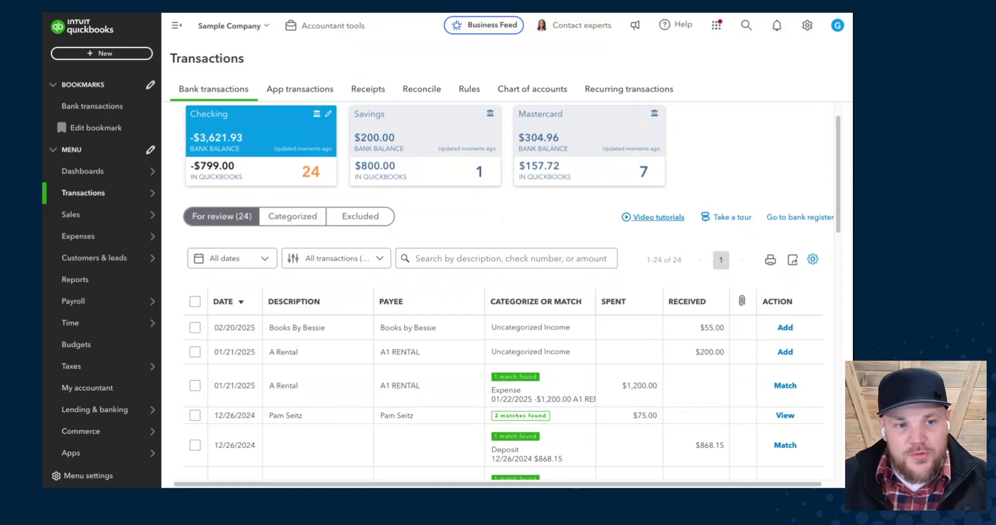
mouse_move(55, 459)
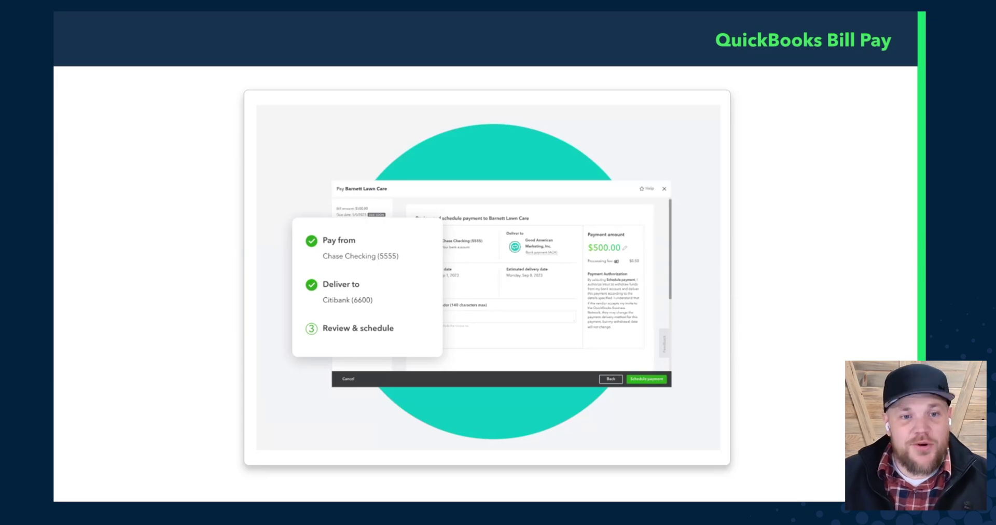
key("Right")
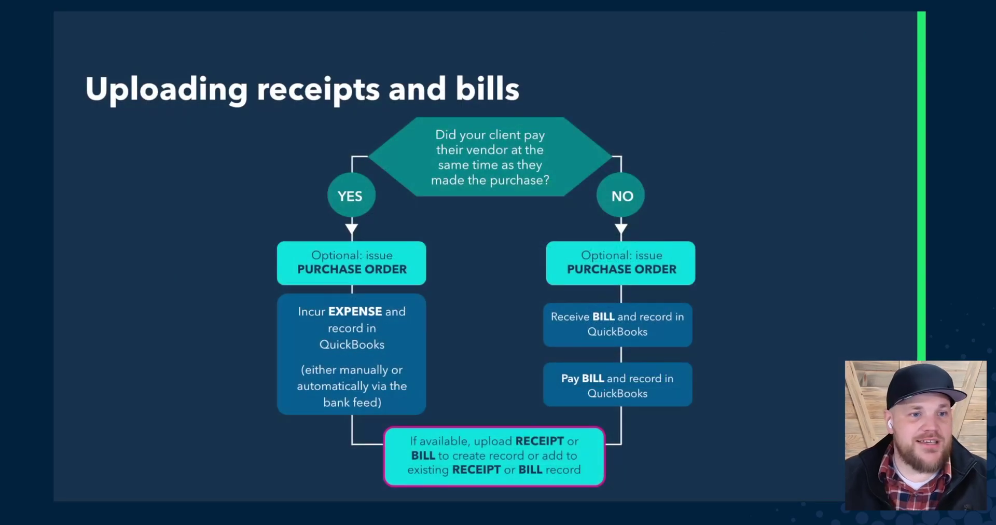